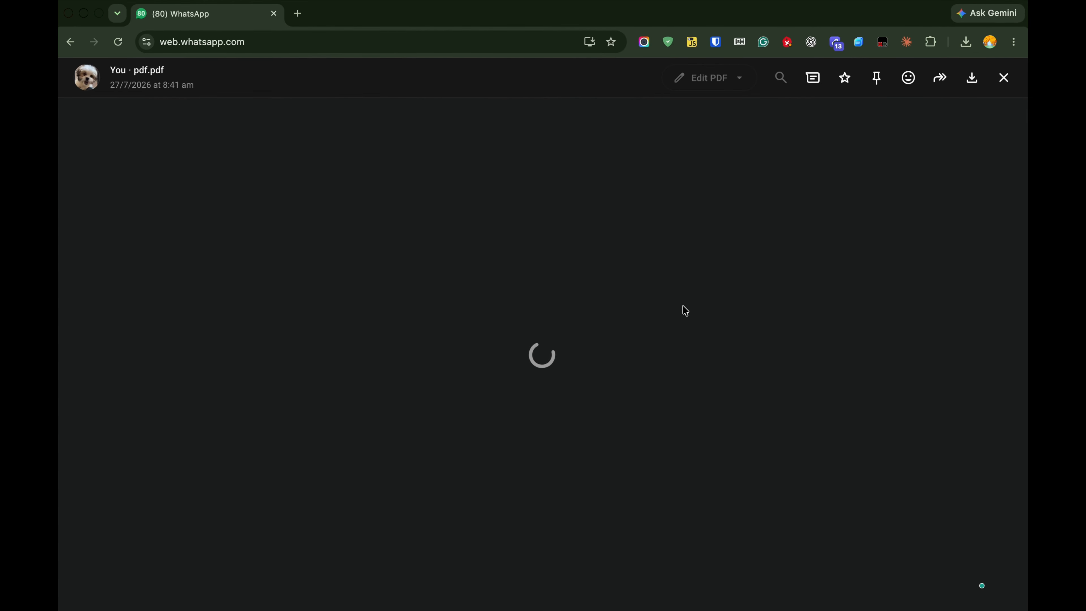
click(1003, 78)
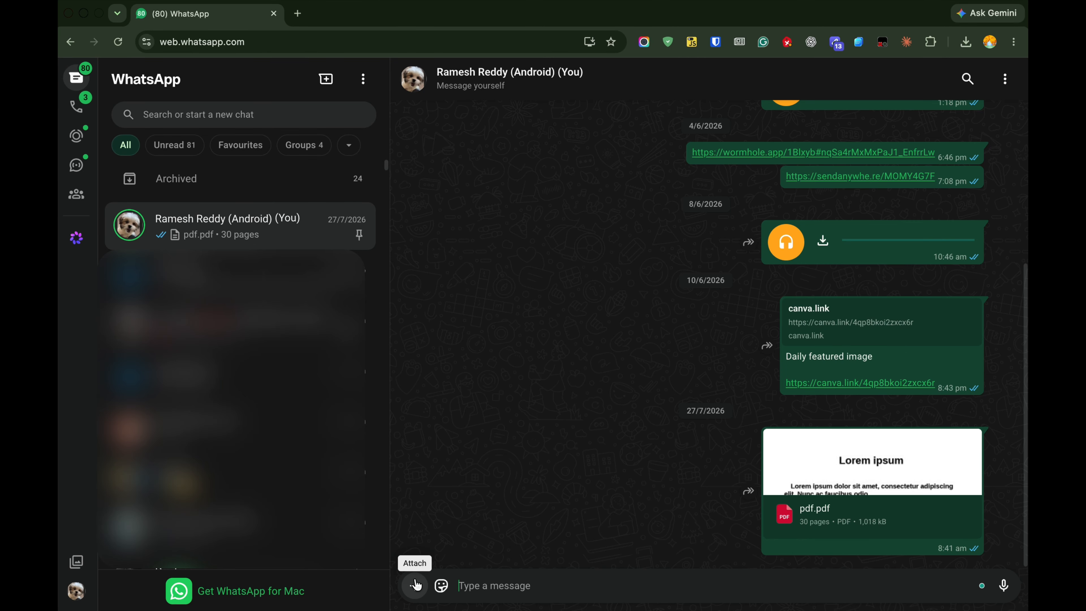
click(544, 568)
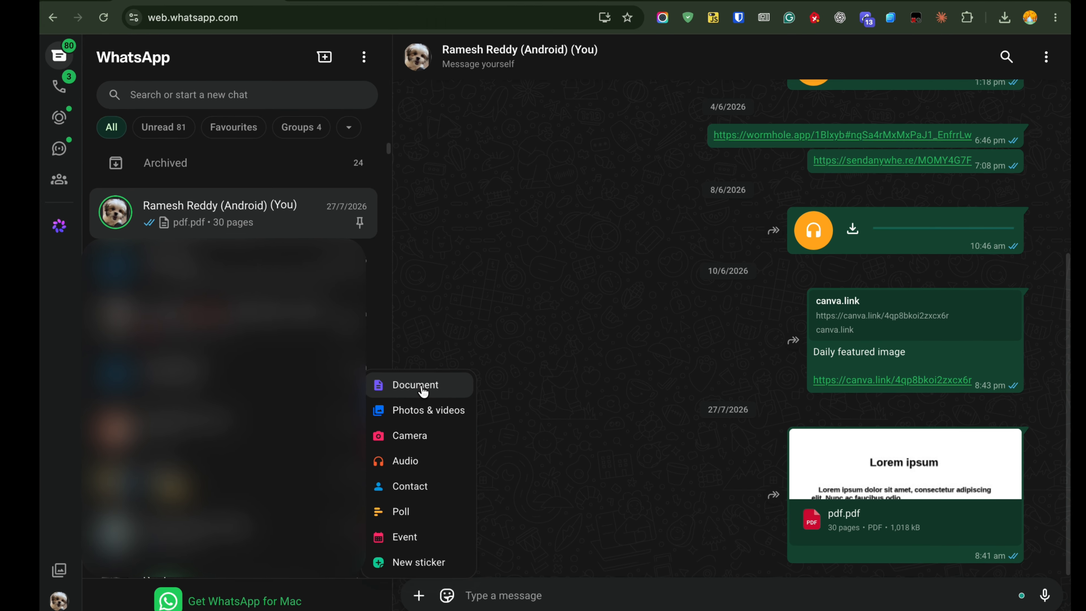
click(553, 309)
scroll(446, 323, down, 10)
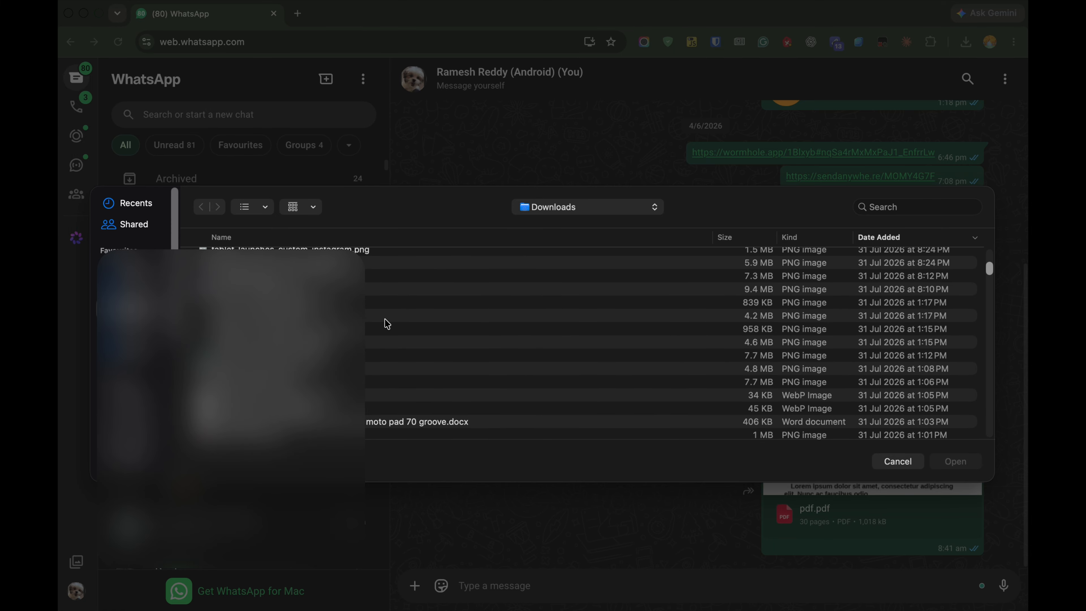
scroll(383, 323, up, 10)
click(898, 461)
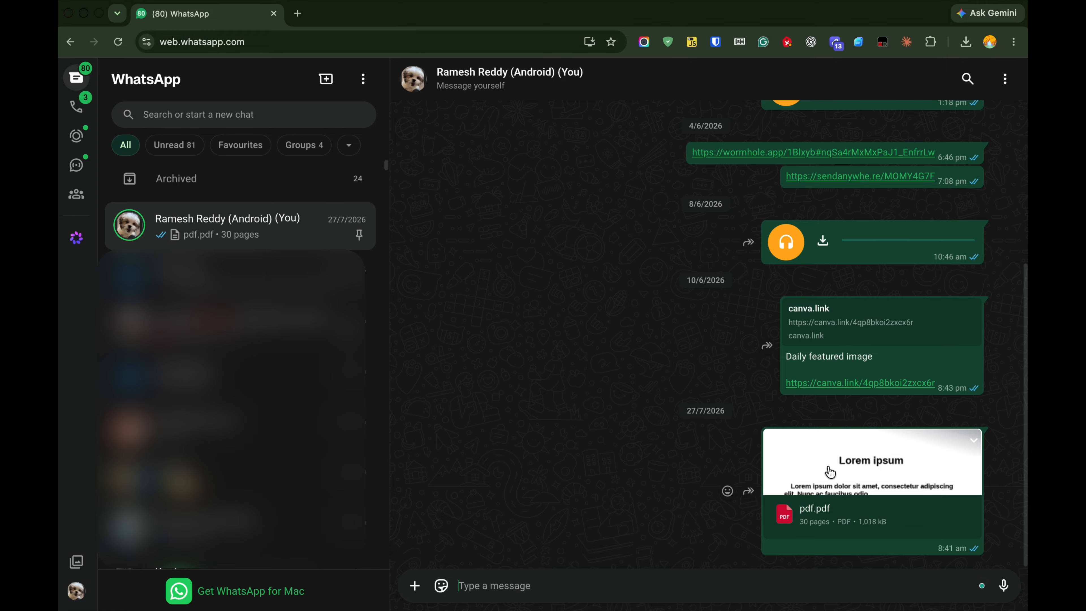
- Open pdf.pdf from the chat for editing with the Draw tool and circle the title and the subheading in blue
click(861, 467)
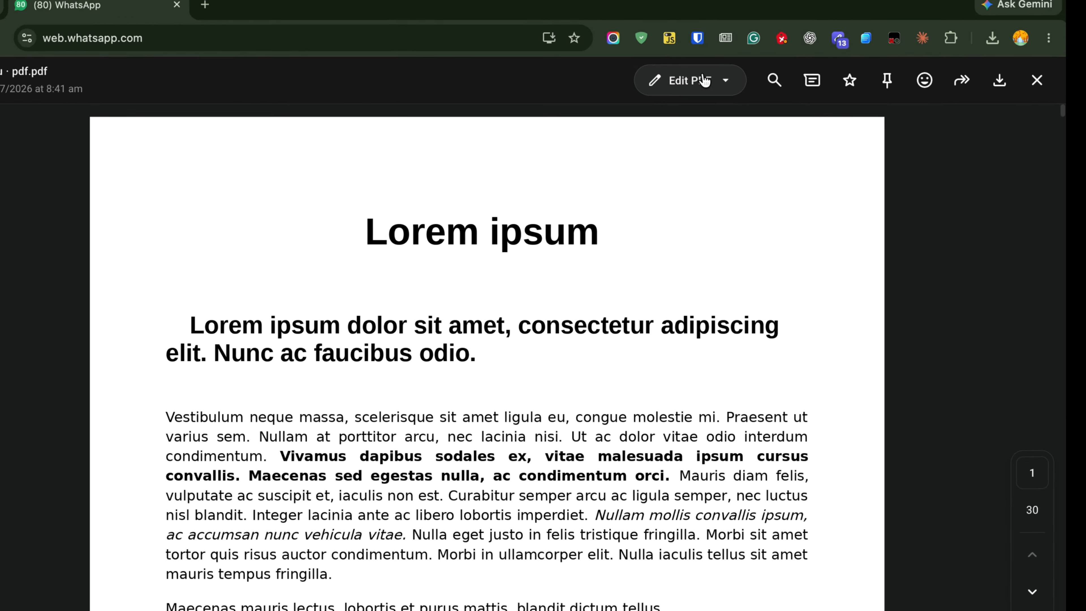
click(721, 77)
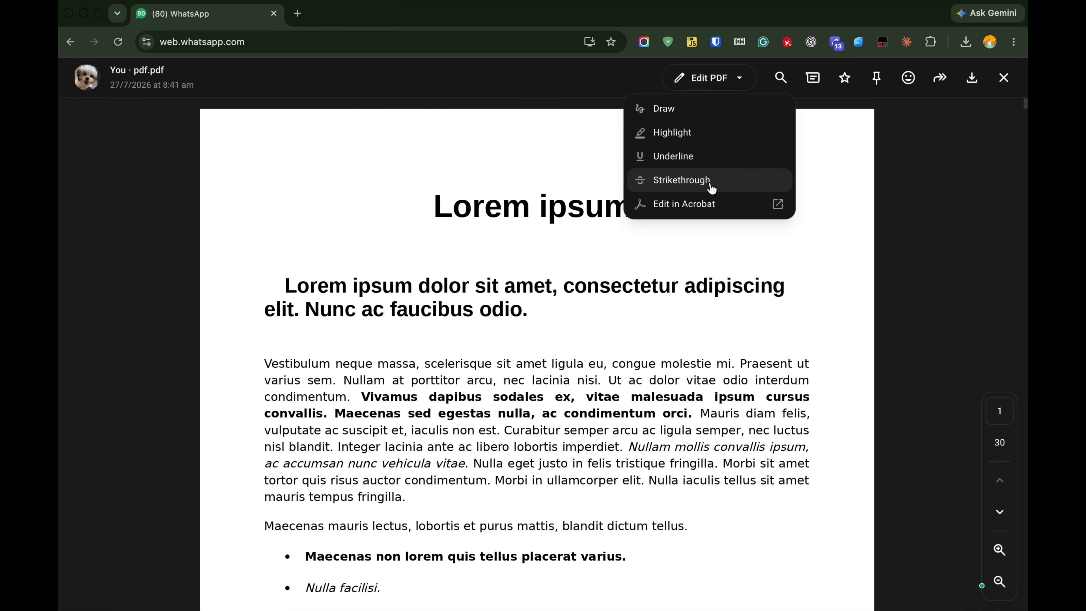
click(681, 117)
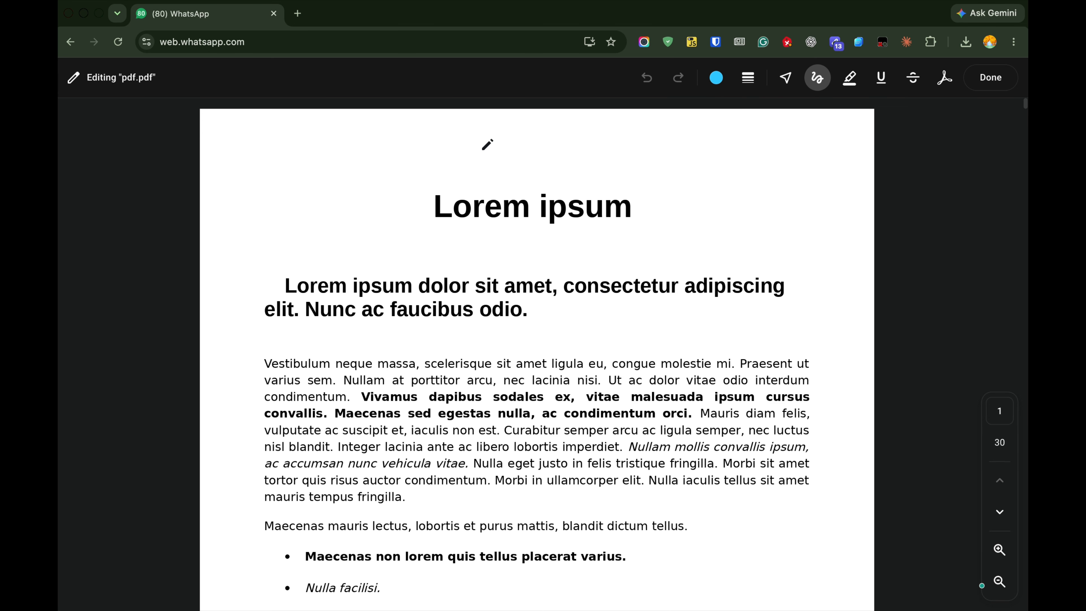
mouse_move(488, 144)
mouse_down()
mouse_move(492, 235)
mouse_move(659, 173)
mouse_move(443, 171)
mouse_up()
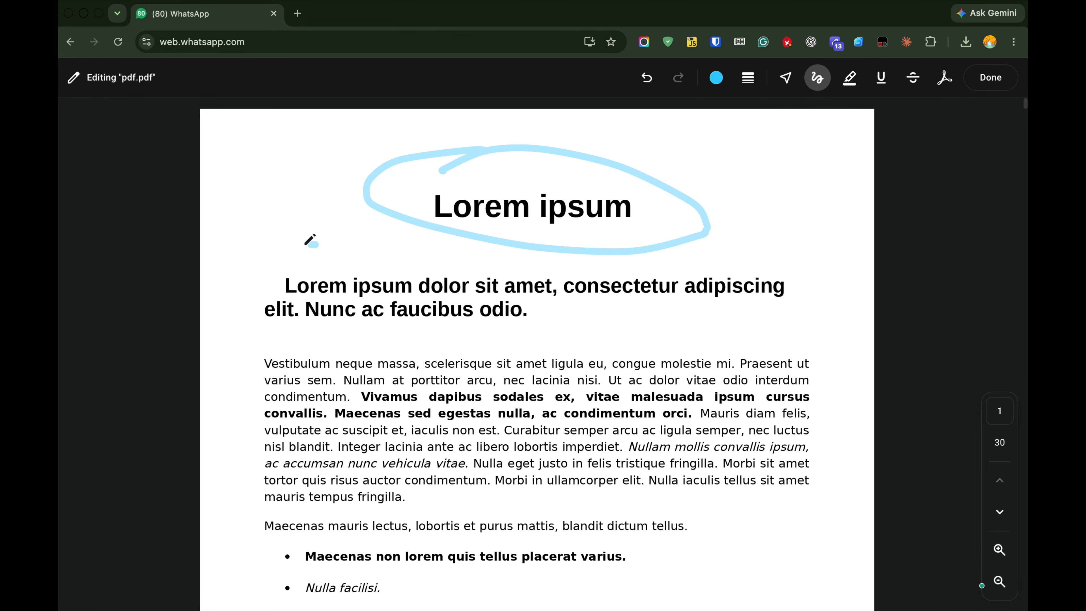
mouse_move(314, 243)
mouse_down()
mouse_move(703, 361)
mouse_move(620, 235)
mouse_move(325, 284)
mouse_up()
- Draw a simple blue face with two eyes, a mouth and a round outline beside the bullet list
scroll(583, 326, down, 3)
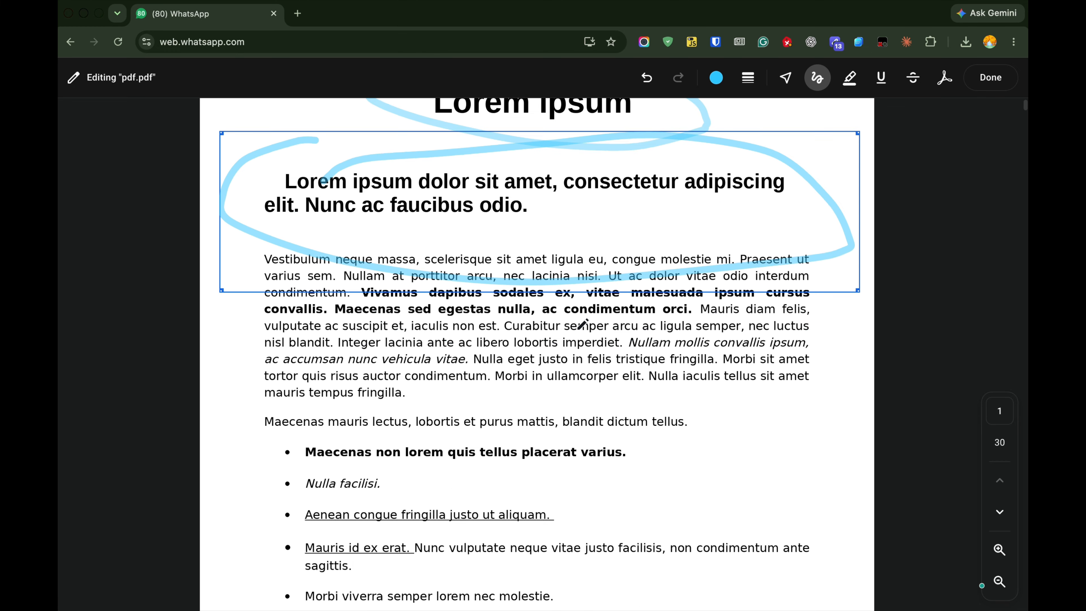
scroll(578, 329, down, 4)
drag(727, 281, 737, 282)
click(816, 271)
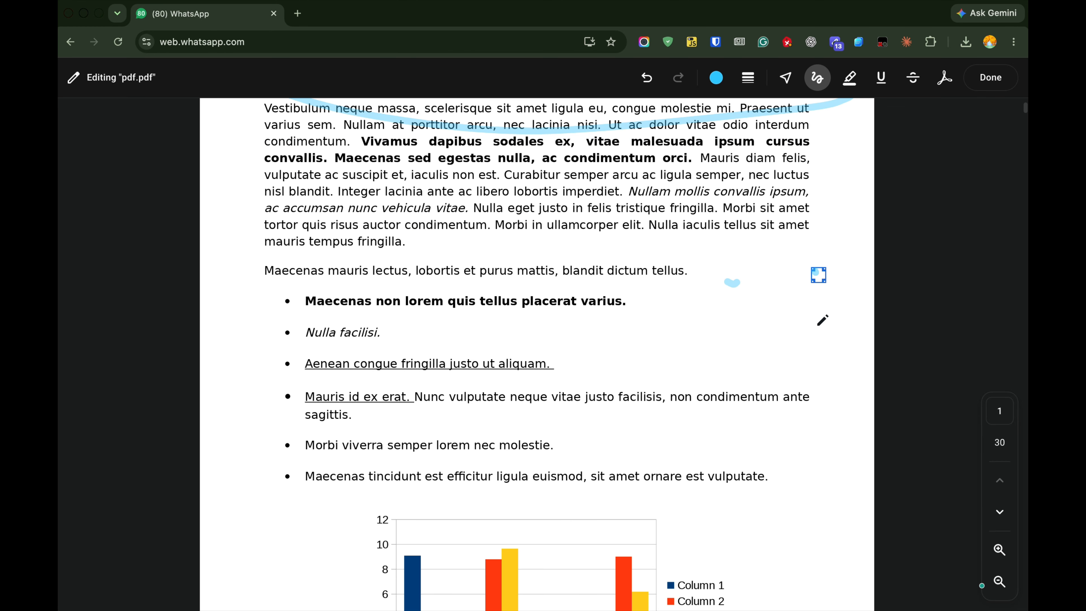
drag(818, 326, 763, 329)
mouse_move(812, 226)
mouse_down()
mouse_move(776, 412)
mouse_move(808, 224)
mouse_up()
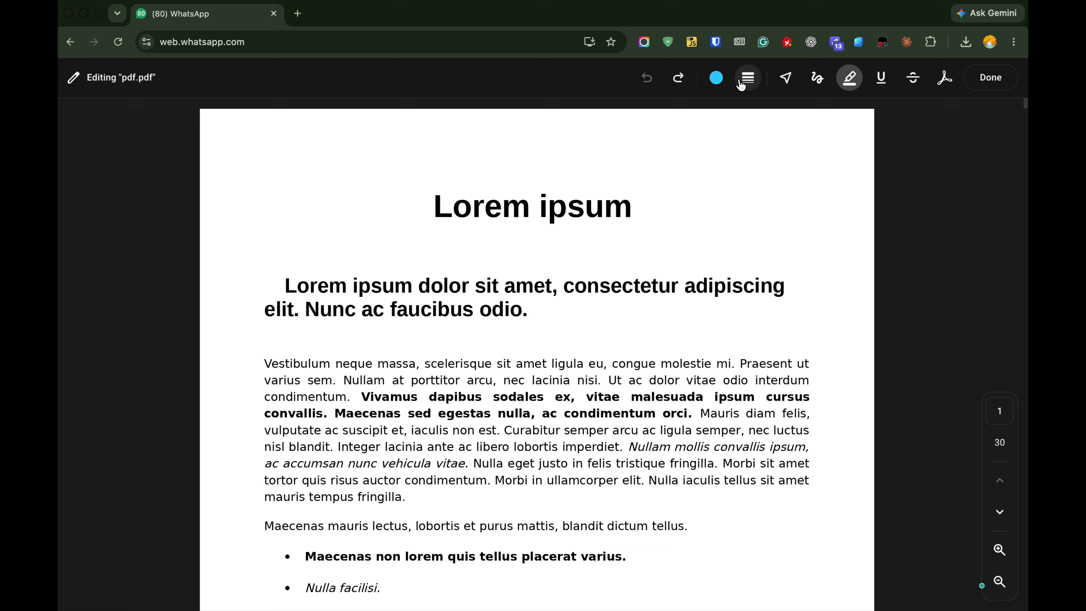
- Switch the highlighter thickness to the largest option and back to the second-smallest one
click(746, 81)
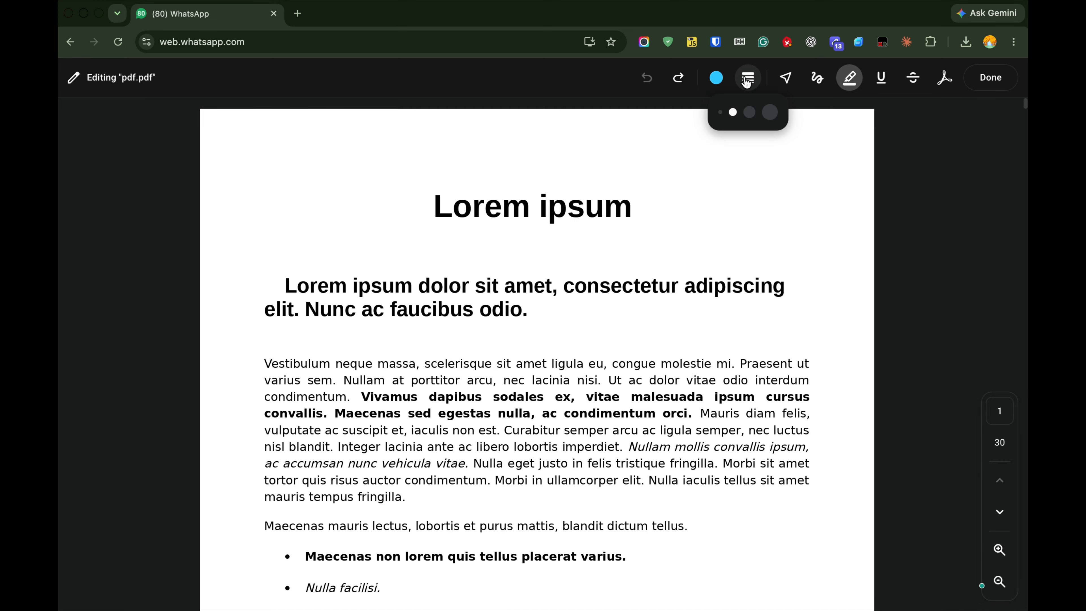
click(770, 116)
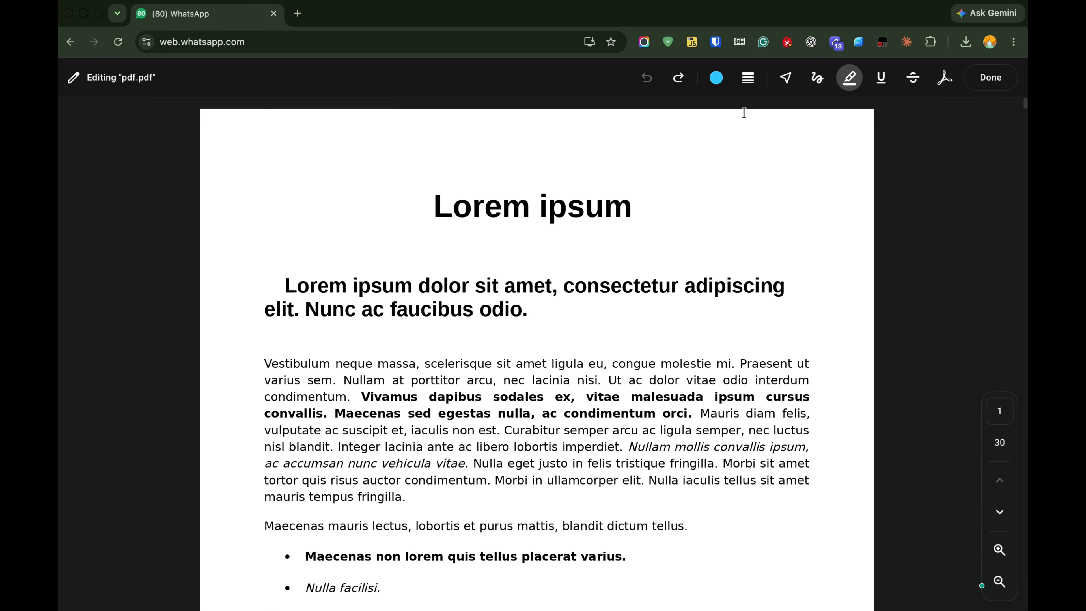
click(747, 80)
click(732, 114)
click(748, 78)
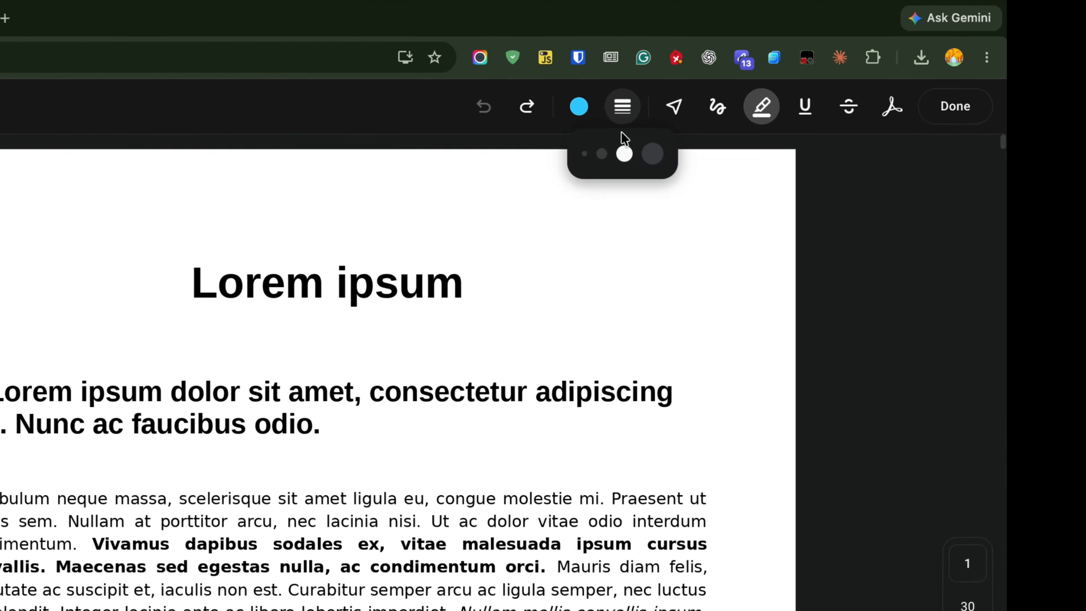
click(734, 114)
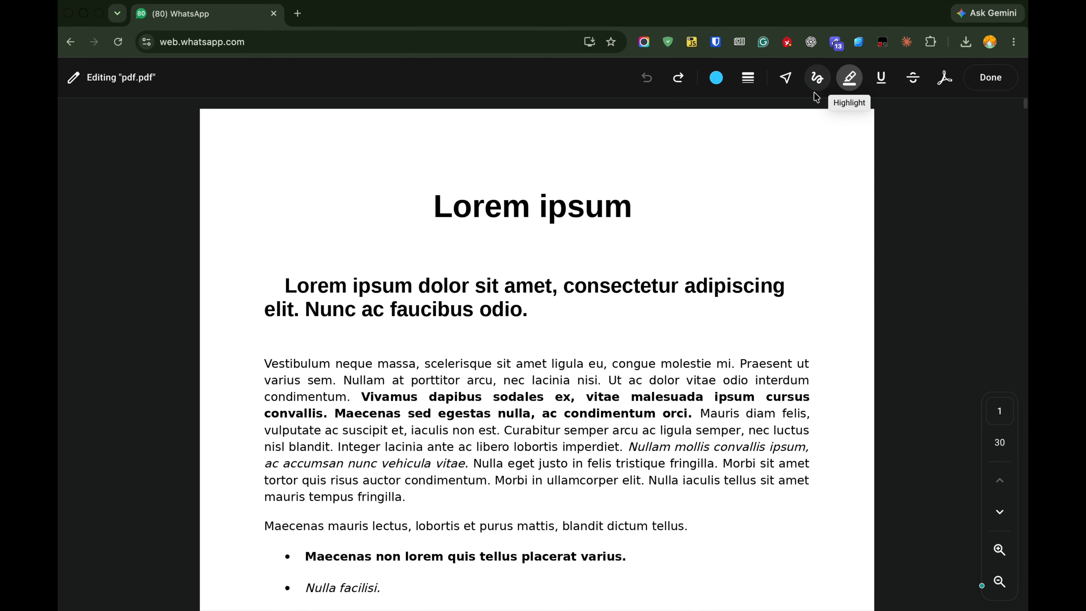
- Highlight the subheading in blue and the first body paragraph in orange
drag(286, 285, 557, 304)
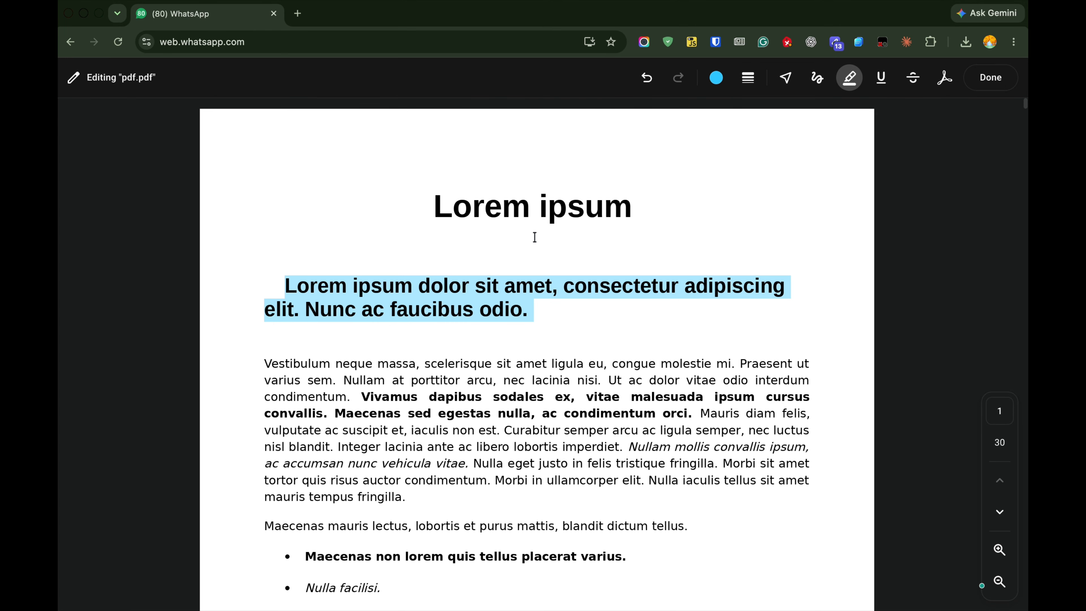
click(721, 80)
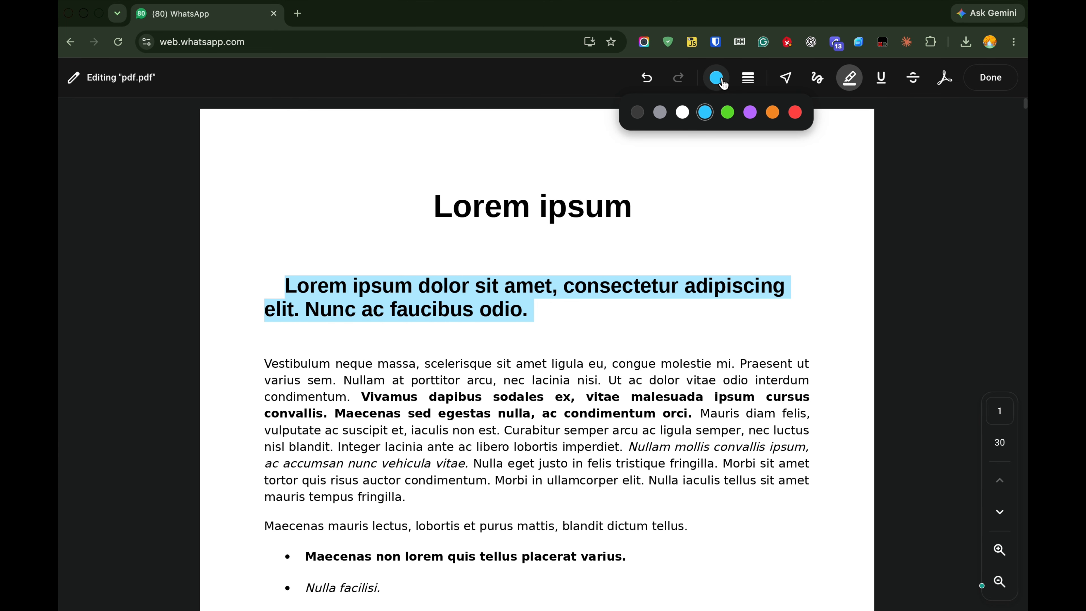
click(772, 112)
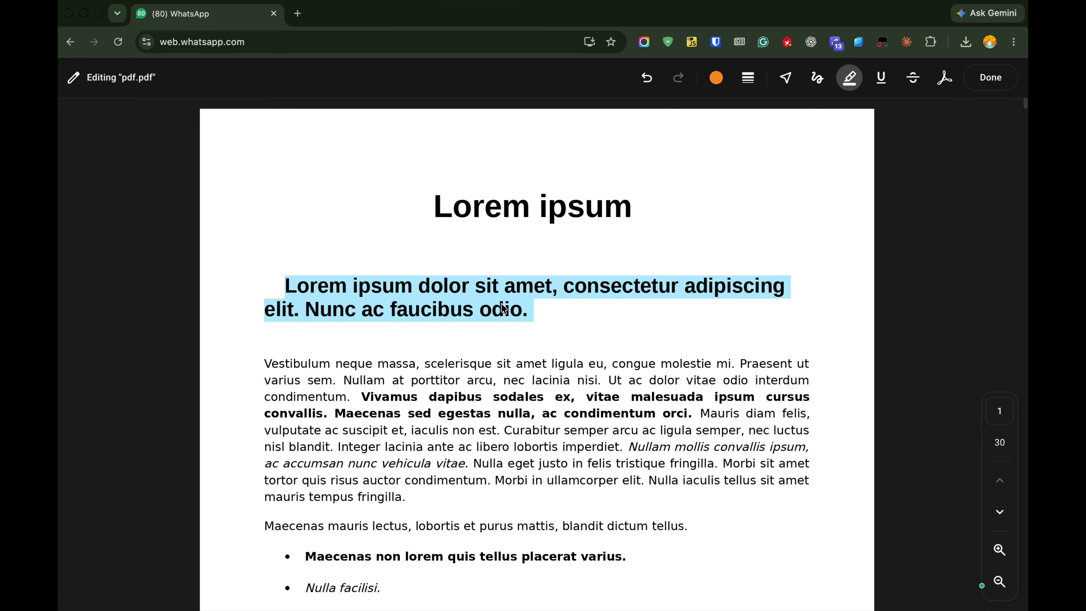
click(533, 305)
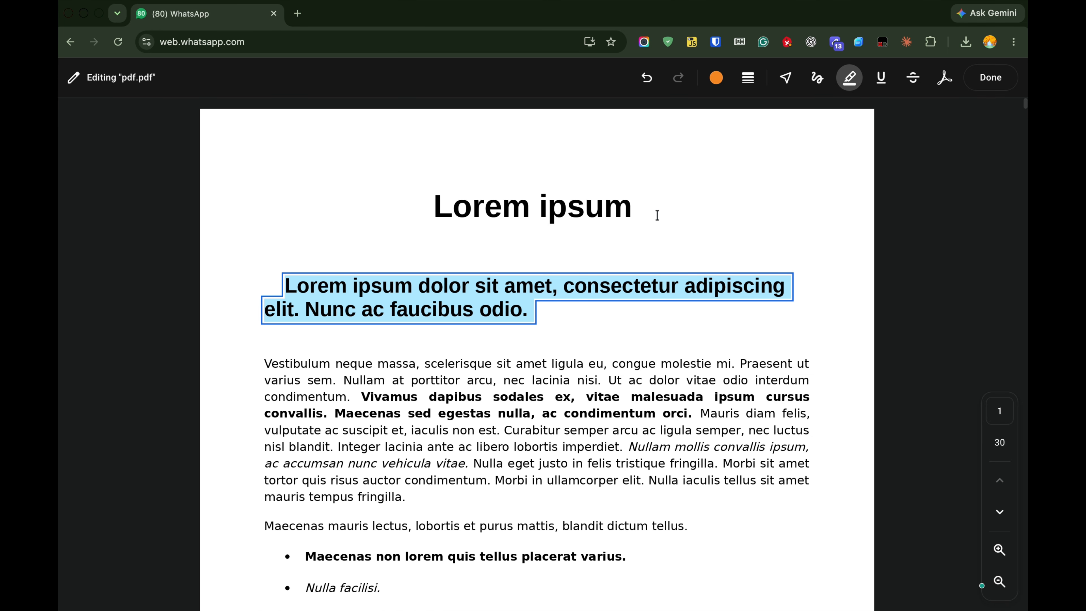
scroll(488, 310, down, 3)
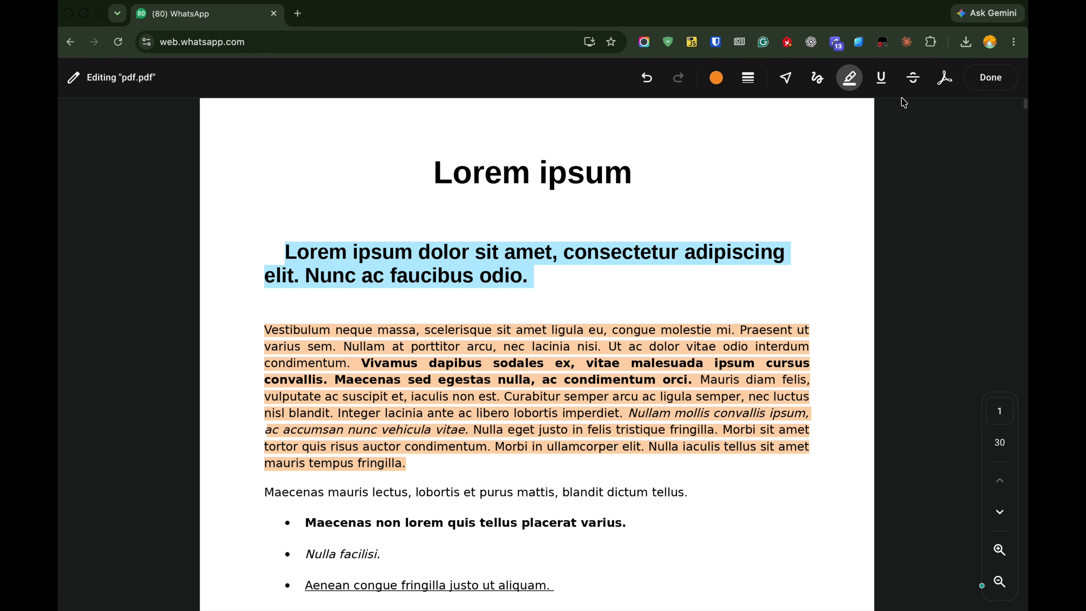
- Underline the bullet "Maecenas non lorem quis tellus placerat varius." and strike through the bullet "Aenean congue fringilla justo ut aliquam." in orange
click(880, 78)
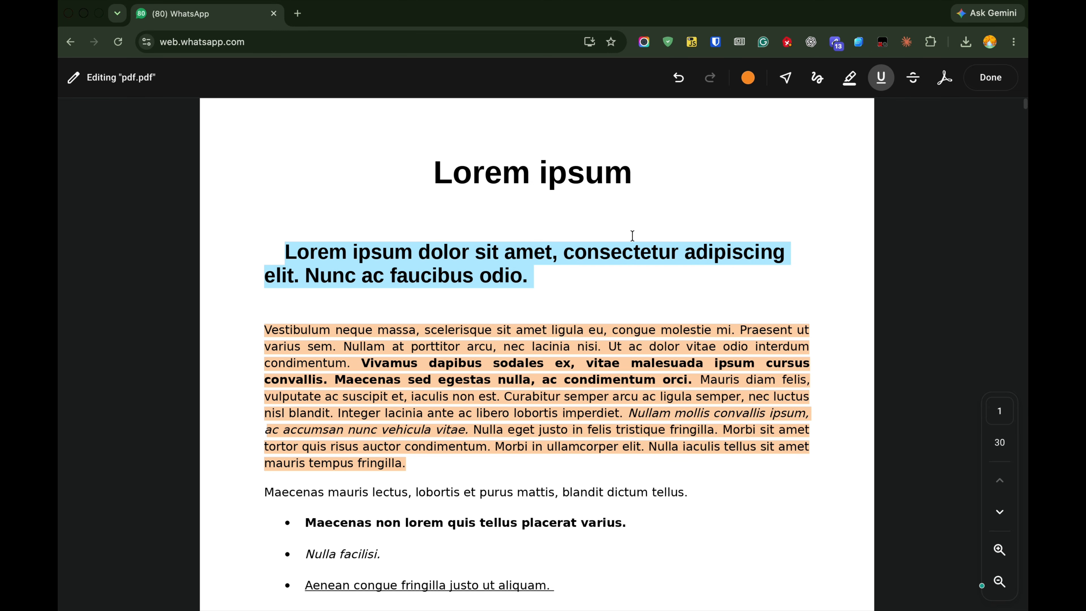
scroll(630, 236, down, 7)
drag(303, 230, 637, 230)
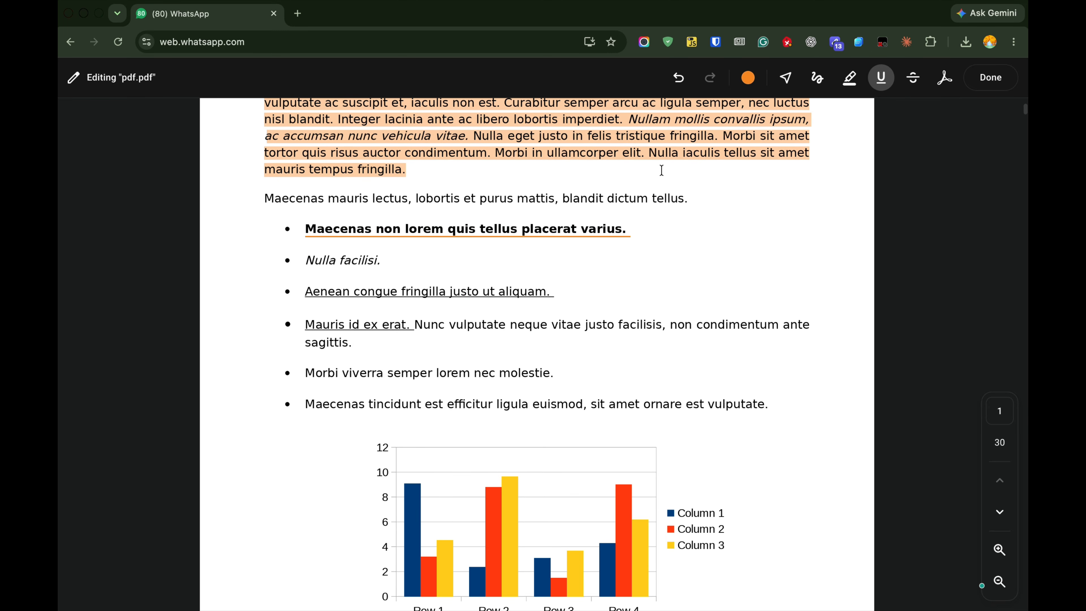
click(913, 79)
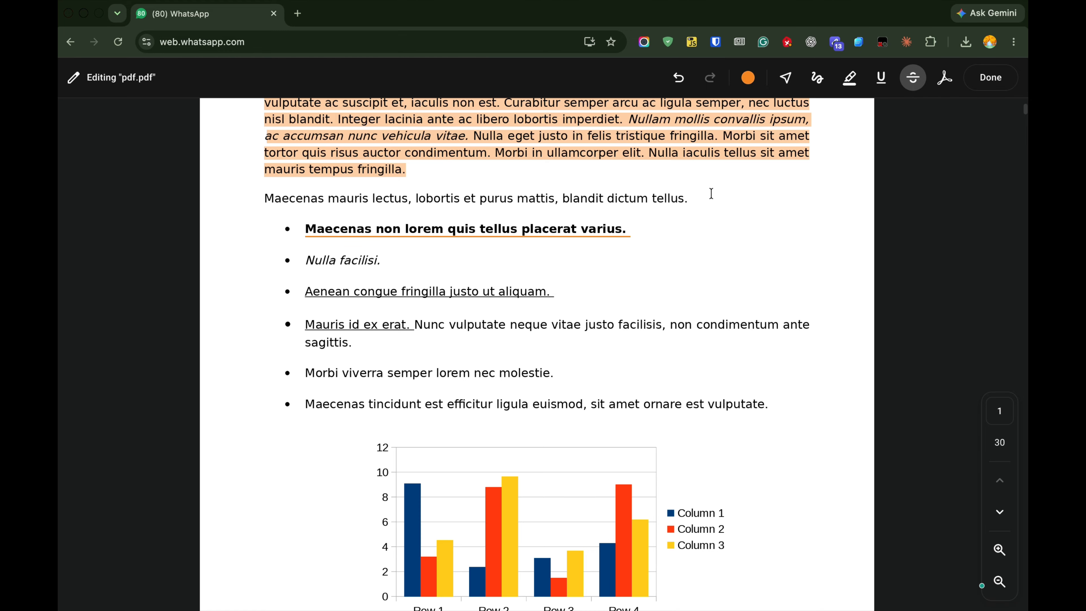
drag(305, 292, 554, 293)
- Sketch a blue freehand face near the page's first bullets: two eyes, a straight mouth and a circular outline
scroll(620, 298, up, 8)
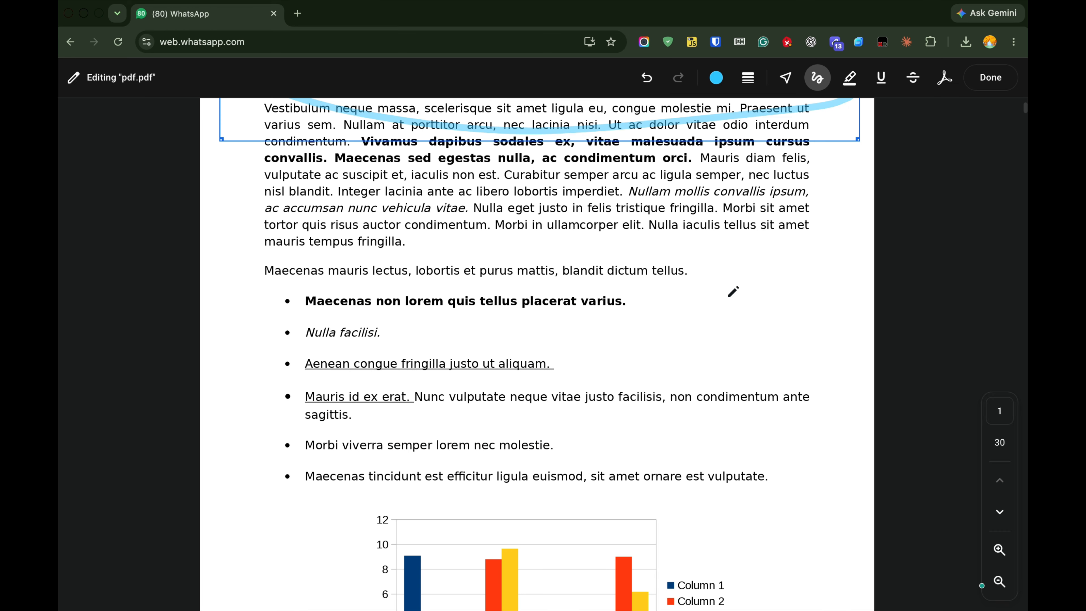
click(732, 282)
click(815, 271)
drag(816, 327, 762, 328)
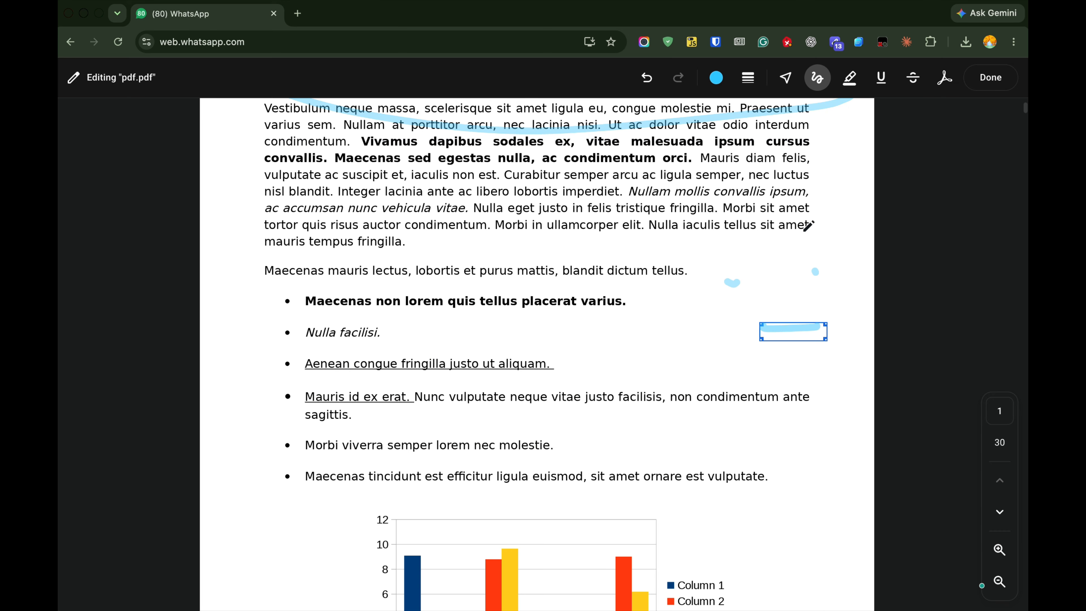
mouse_move(804, 214)
mouse_down()
mouse_move(834, 400)
mouse_move(684, 205)
mouse_up()
scroll(503, 248, up, 5)
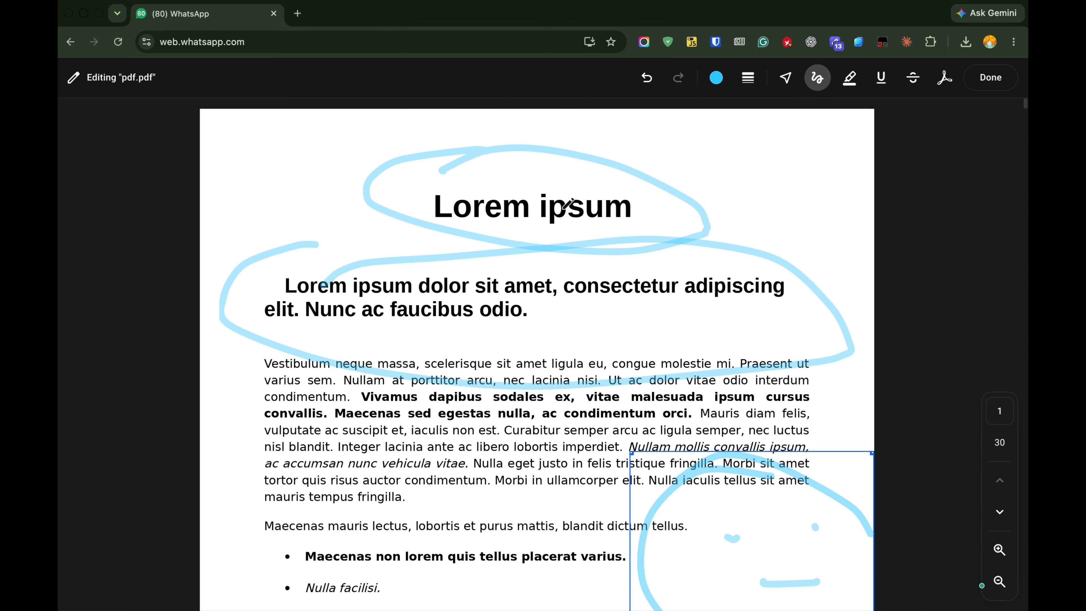
- Save the annotated PDF to the Downloads folder and send it back to the chat
click(933, 144)
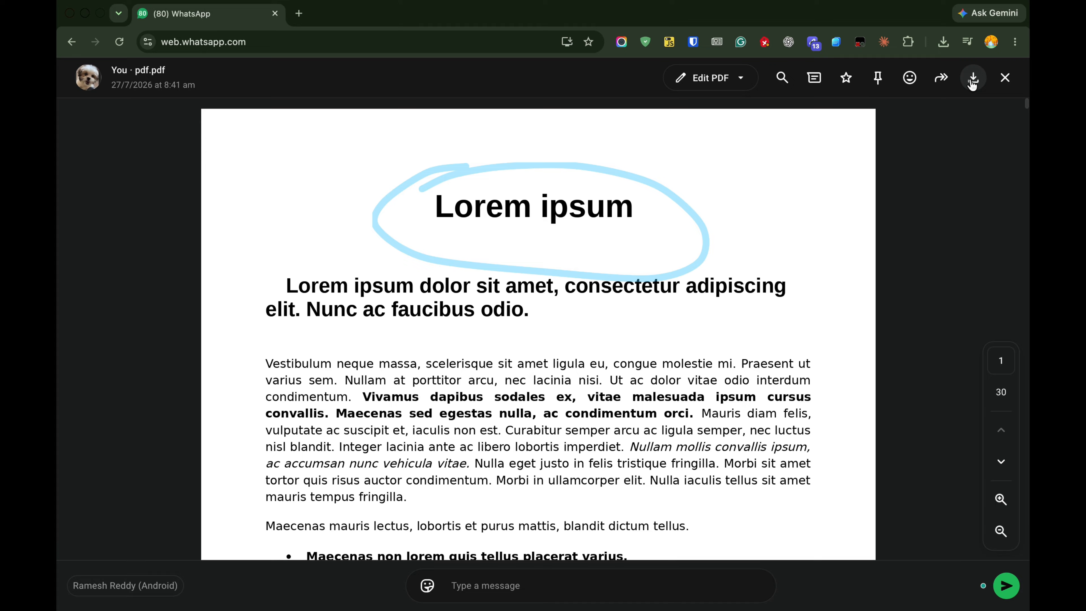
click(972, 79)
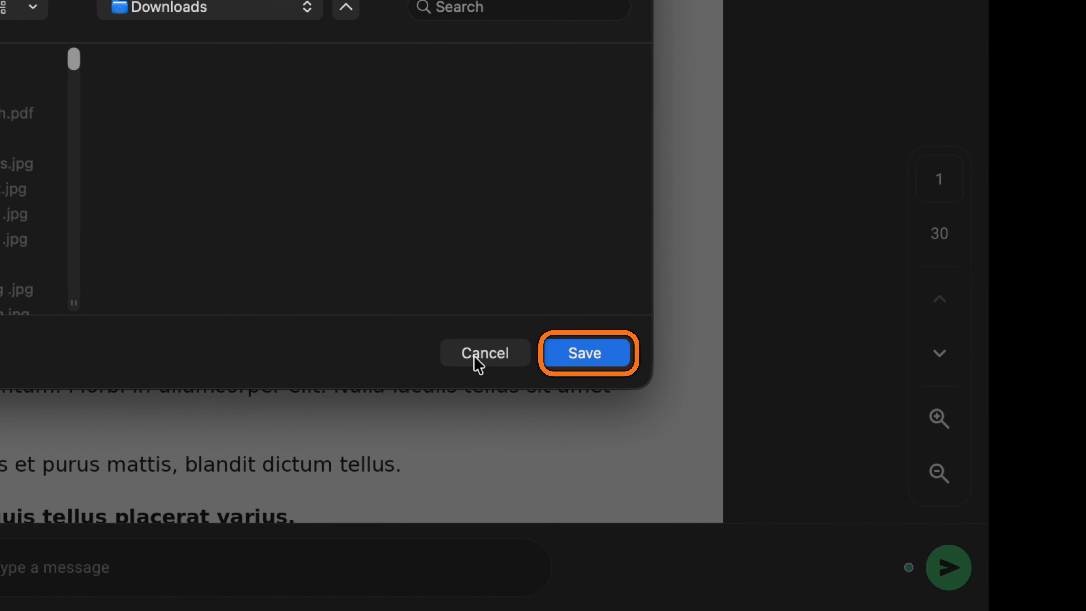
click(556, 353)
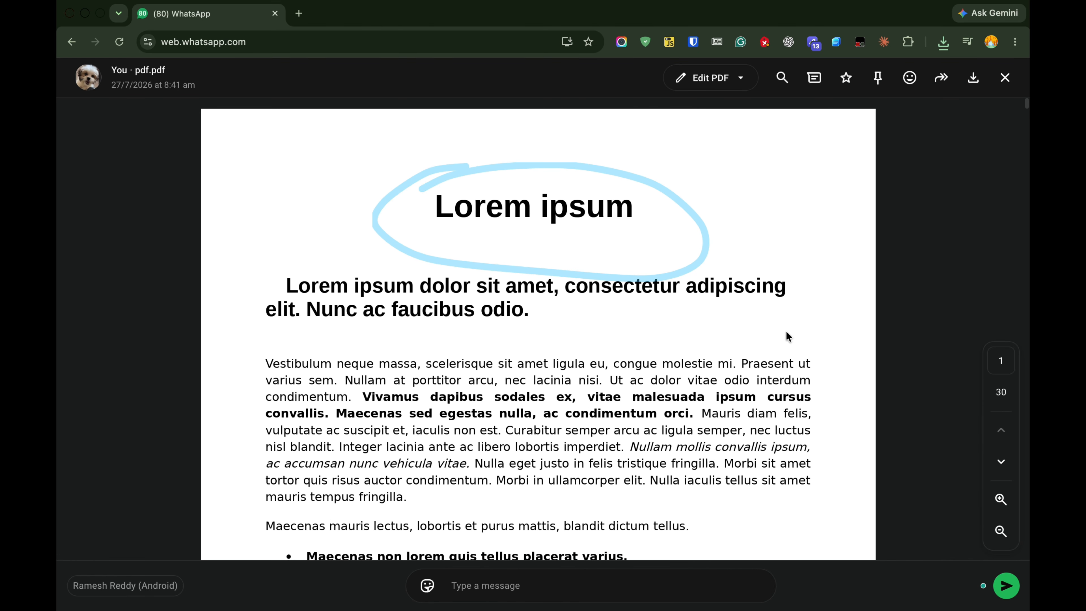
click(1007, 585)
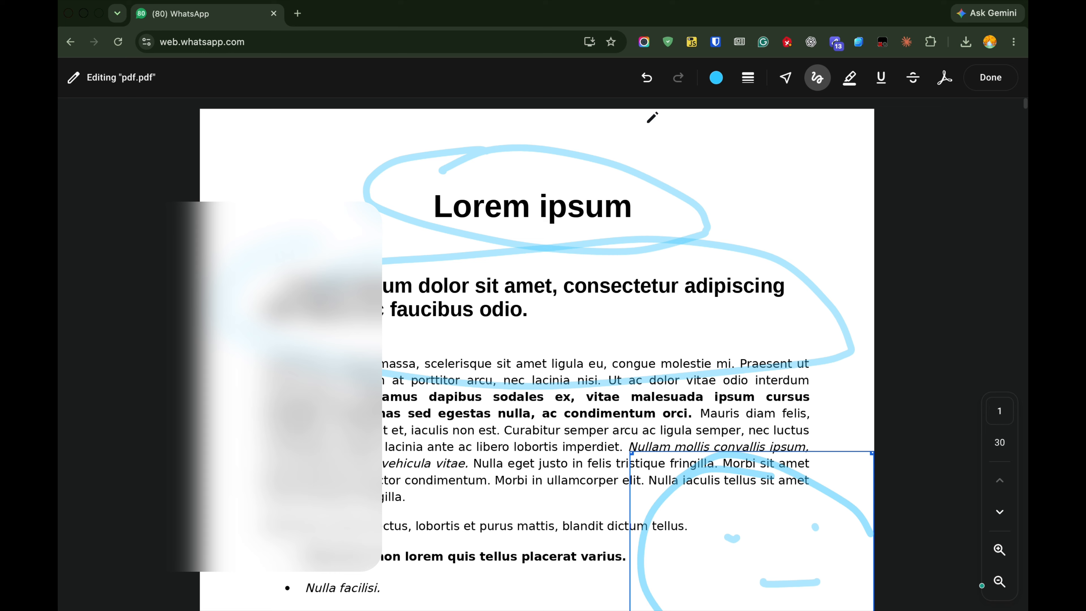
- Undo all the drawings on the first page and switch to the Highlight tool
click(645, 81)
click(645, 82)
click(645, 82)
click(645, 81)
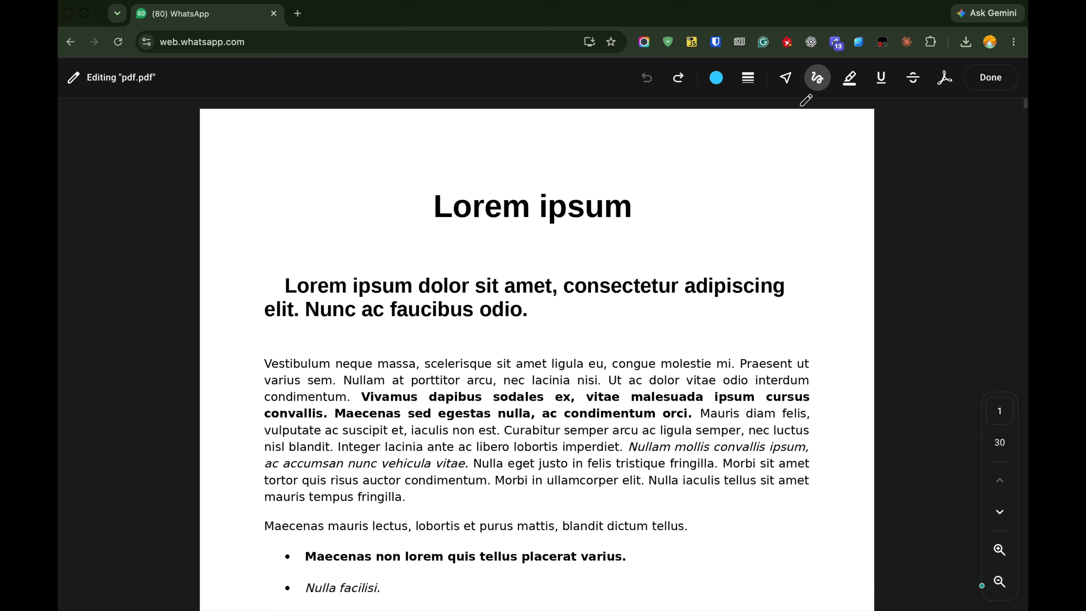
click(818, 80)
click(818, 86)
click(819, 82)
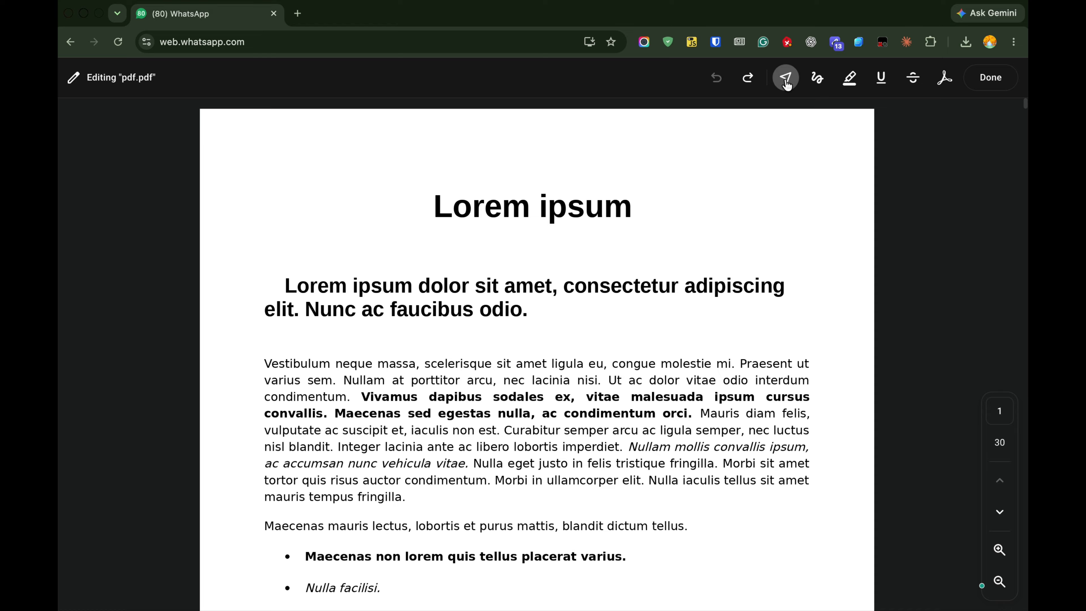
click(851, 80)
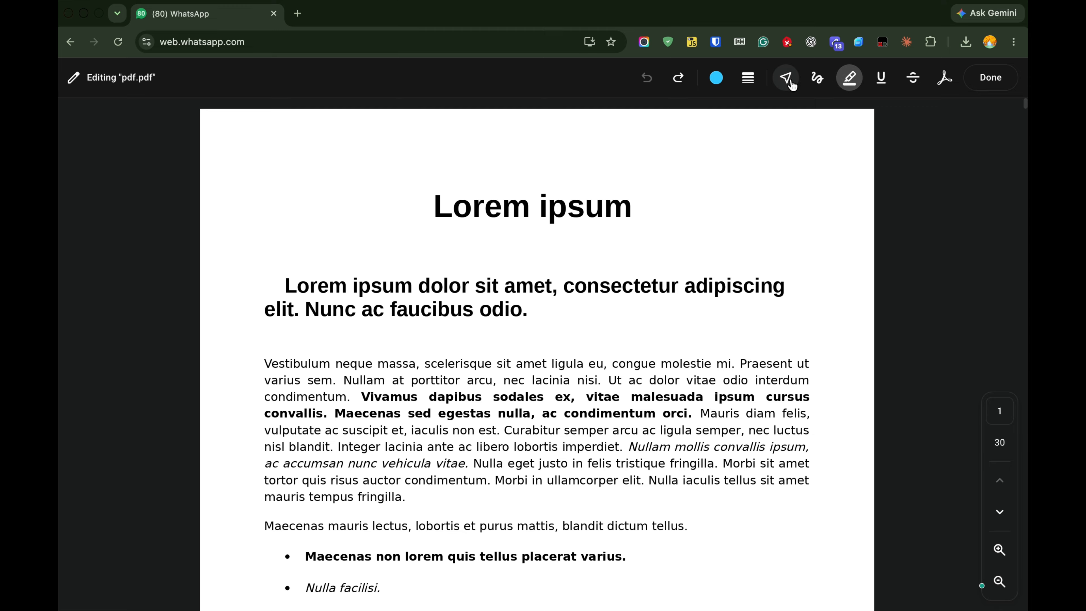
- Set the highlighter thickness to the largest size and reduce it to the second-largest
click(749, 78)
click(769, 112)
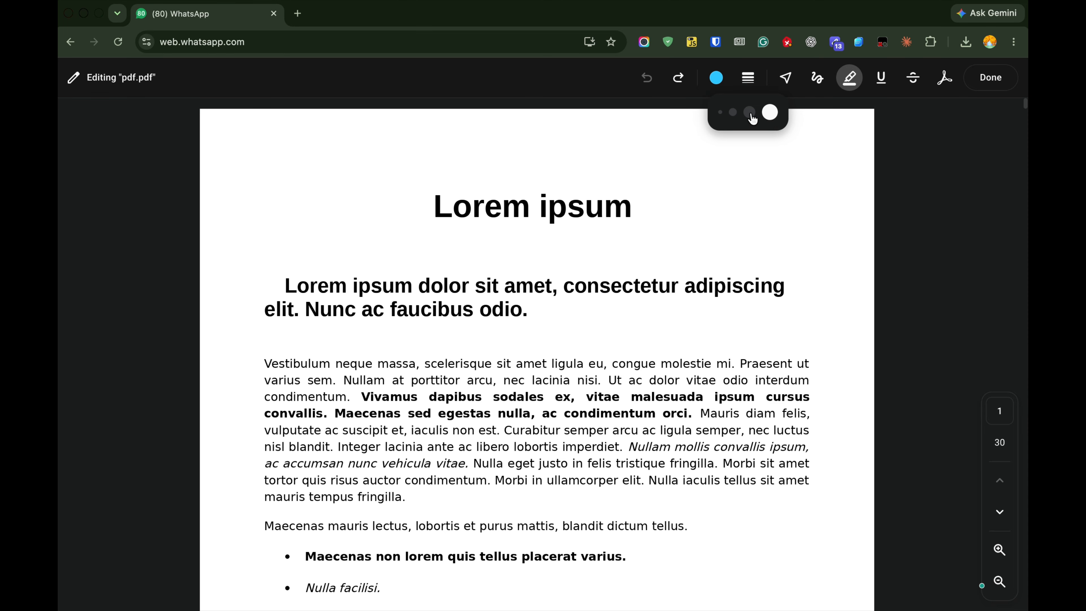
click(747, 79)
click(757, 113)
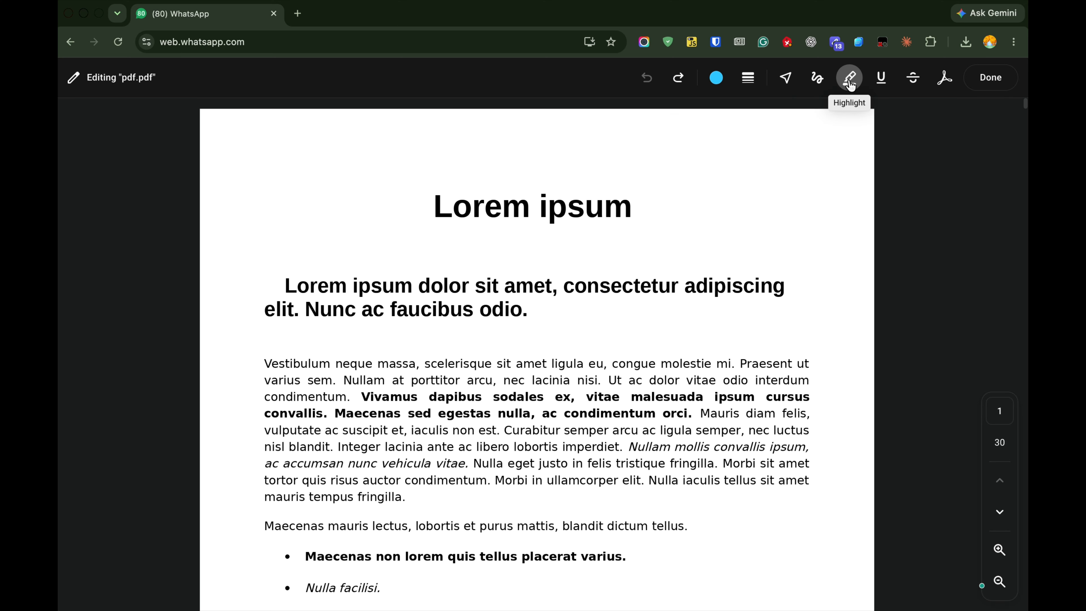
- Highlight the two-line subheading "Lorem ipsum dolor sit amet, consectetur adipiscing elit. Nunc ac faucibus odio." in light blue
click(849, 81)
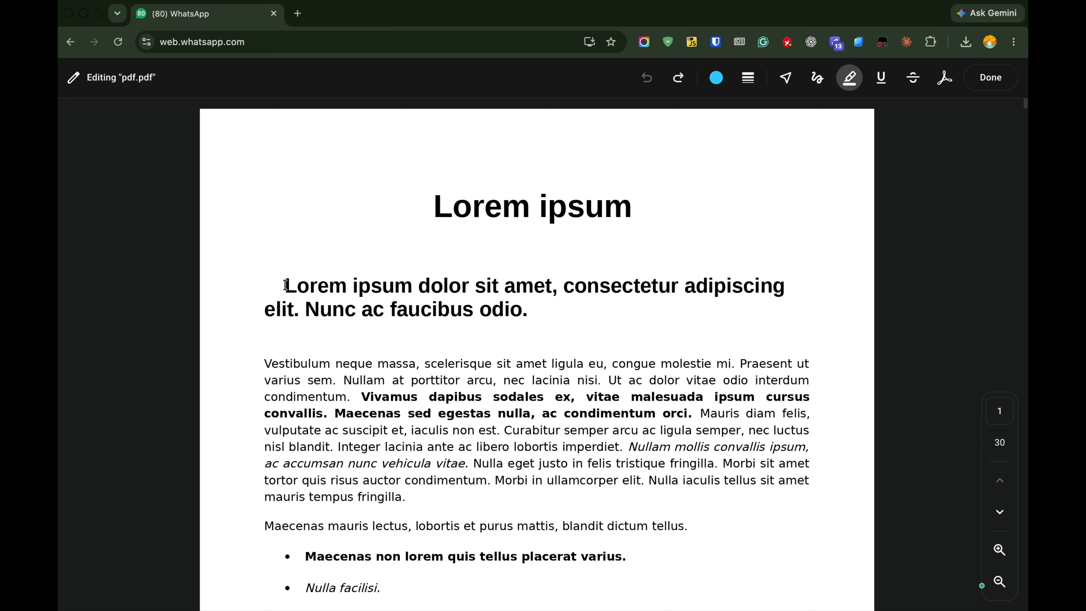
drag(286, 285, 561, 304)
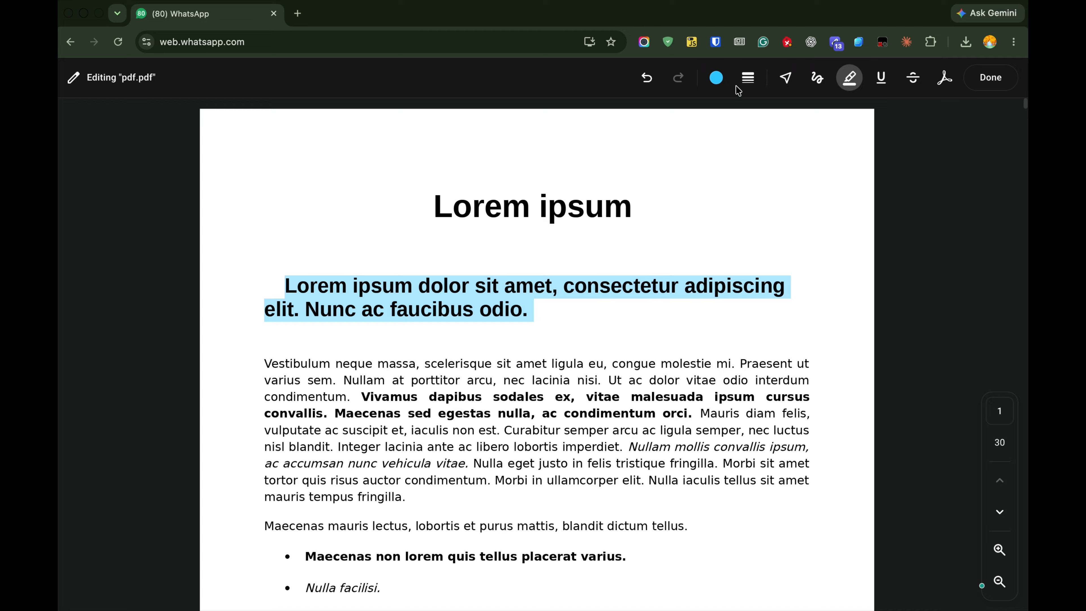
- Change the highlight colour to orange and highlight the entire first body paragraph, from "Vestibulum neque massa" to "mauris tempus fringilla."
click(721, 81)
click(772, 112)
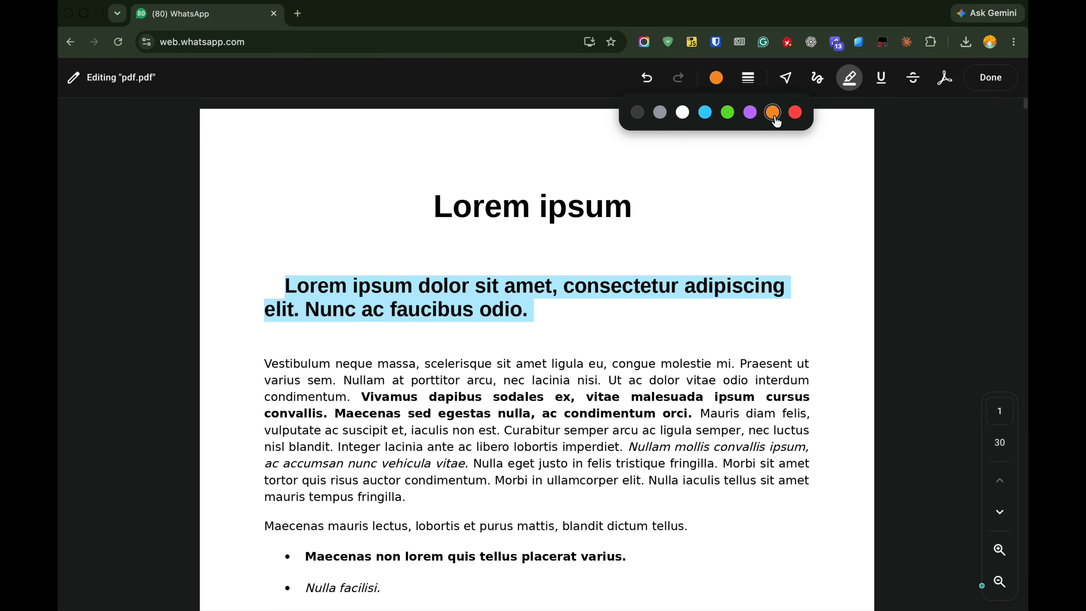
click(524, 309)
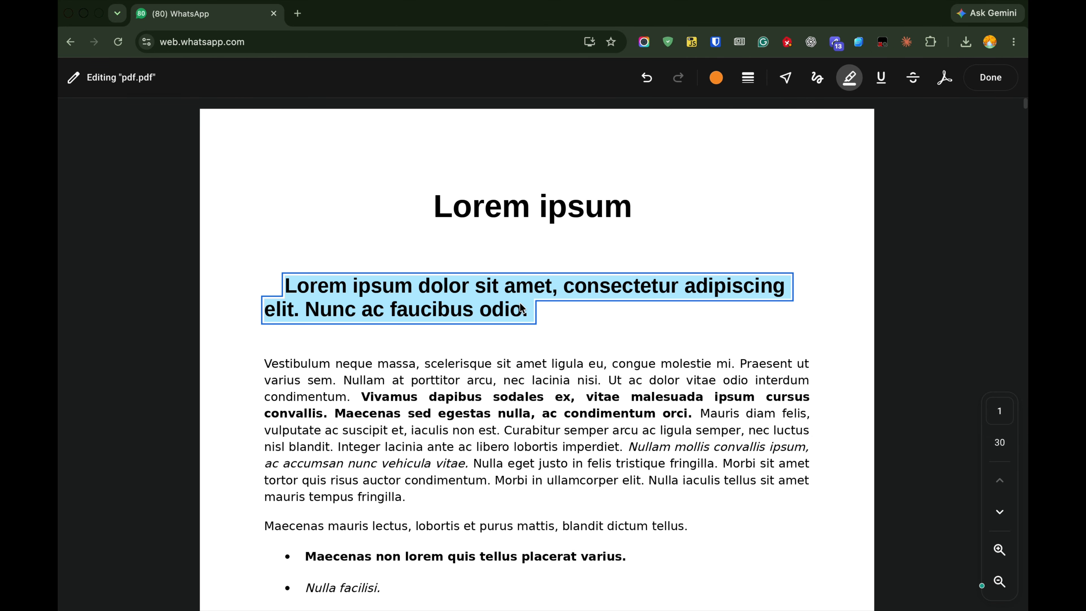
scroll(427, 276, down, 3)
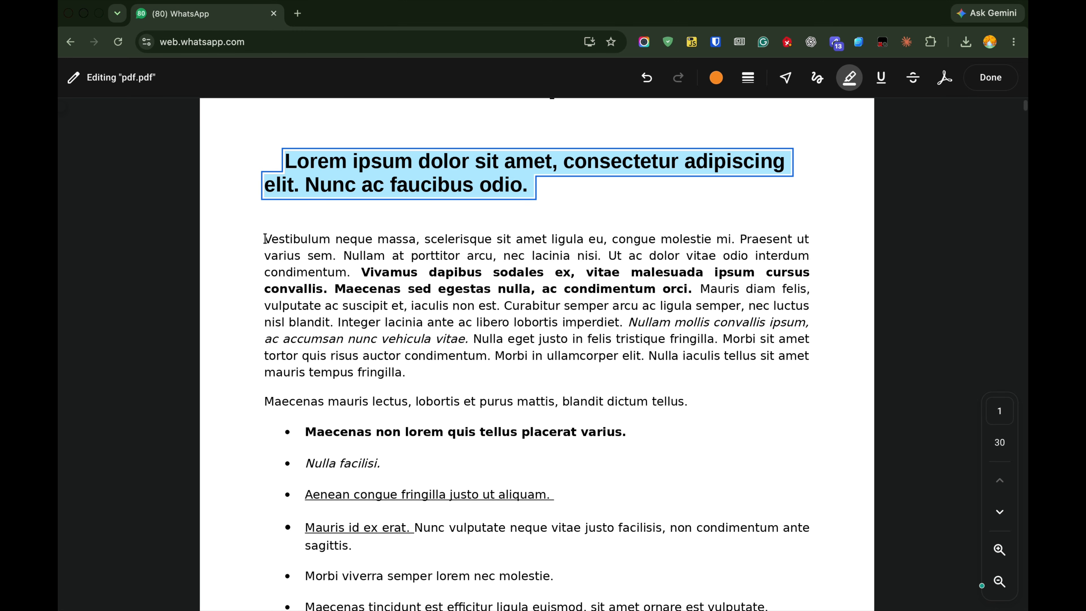
mouse_move(265, 239)
mouse_down()
mouse_move(642, 278)
mouse_move(436, 395)
mouse_move(432, 371)
mouse_up()
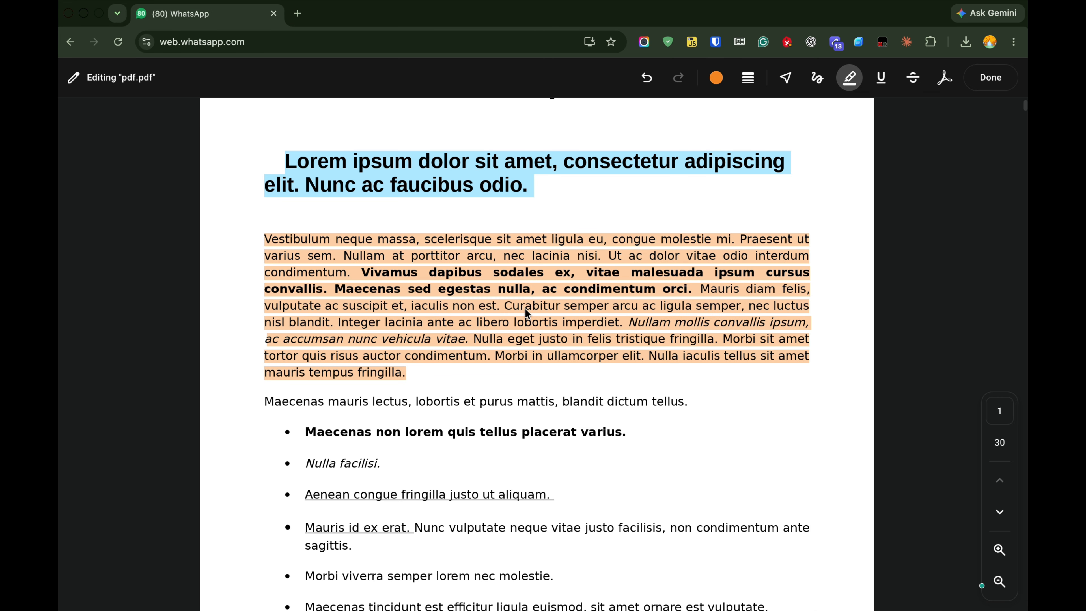